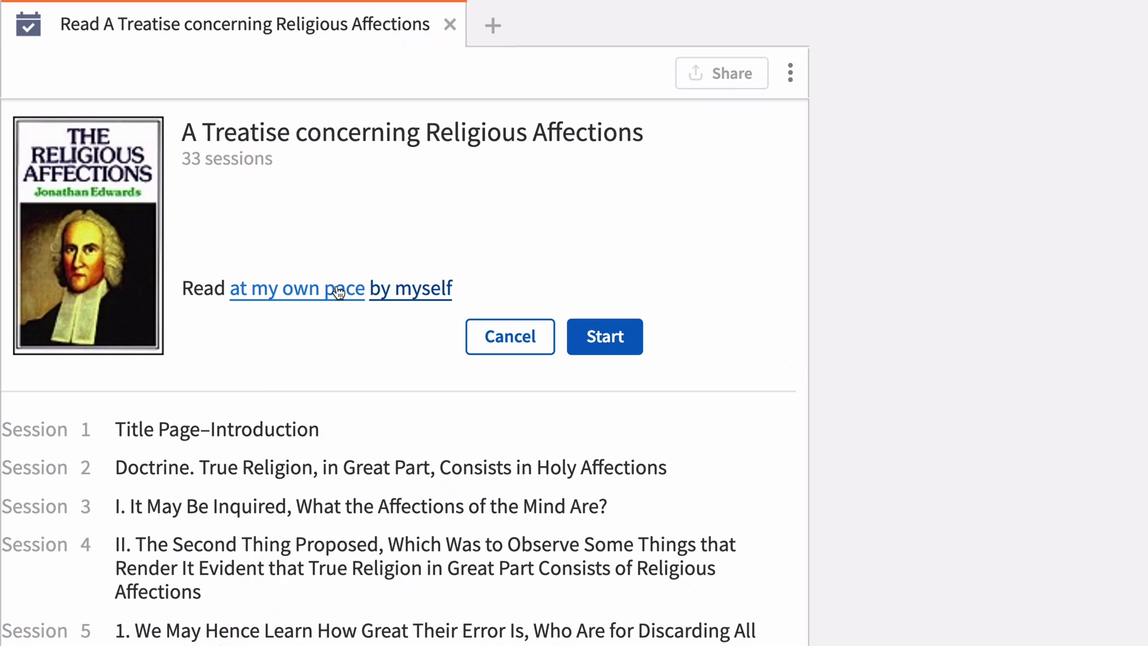
# Step: Start the weekday Treatise plan shared with Sharing Small Group and open today's first reading
pyautogui.click(339, 290)
pyautogui.click(308, 392)
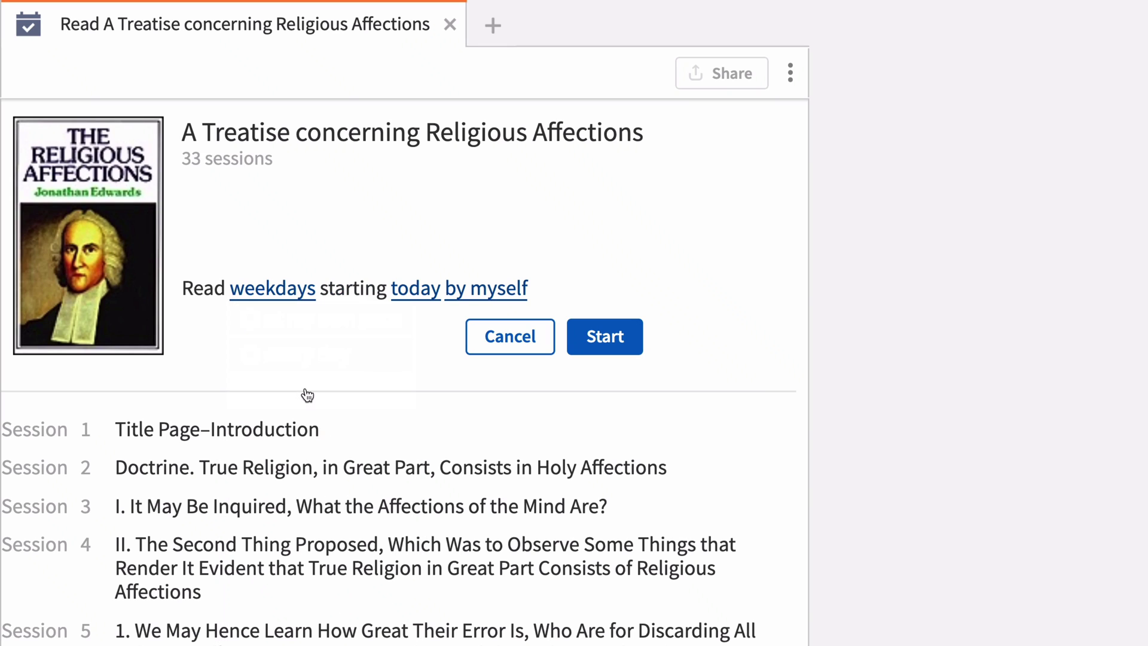
pyautogui.click(498, 292)
pyautogui.click(524, 366)
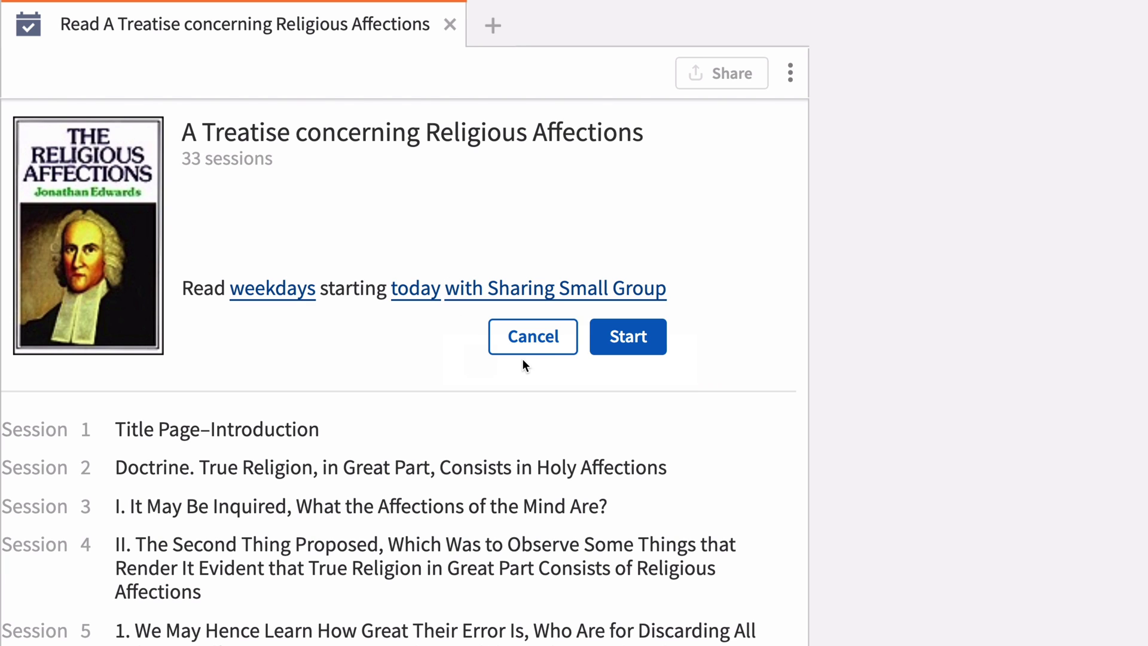
pyautogui.click(599, 342)
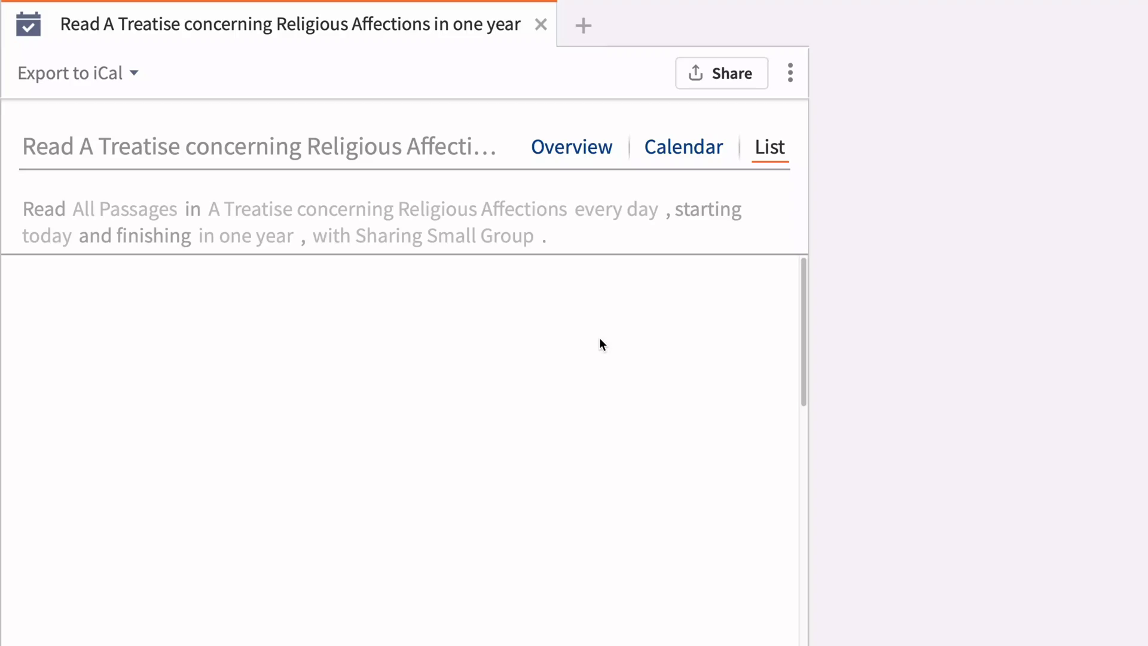
pyautogui.click(340, 280)
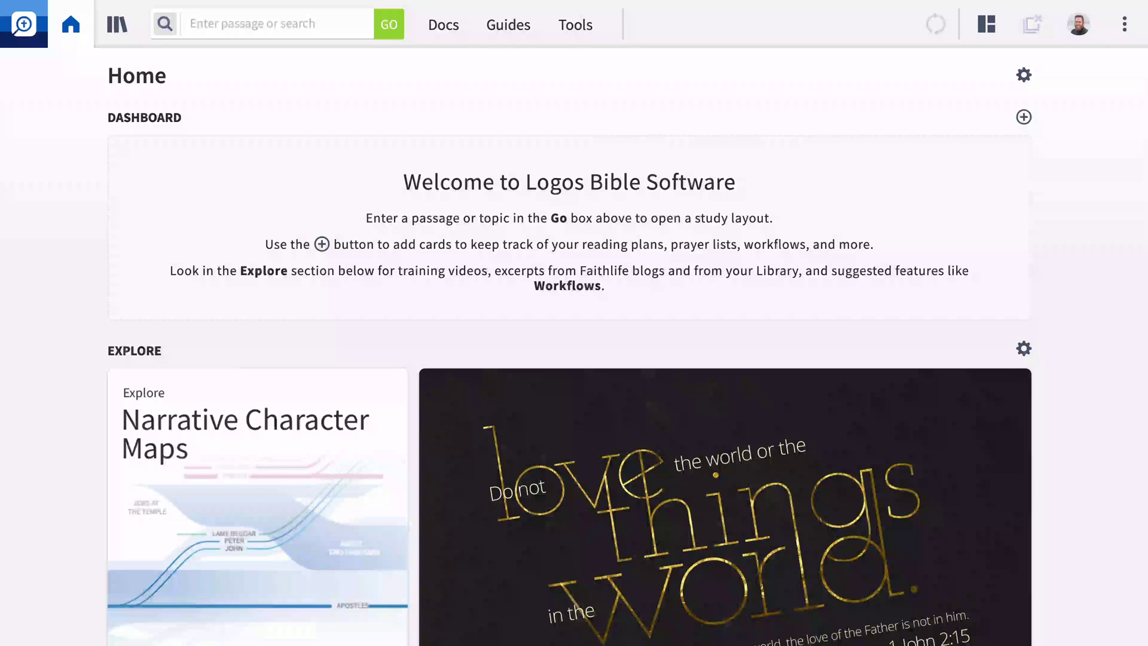
# Step: From the Library, start a reading plan for A Treatise concerning Religious Affections
pyautogui.click(117, 25)
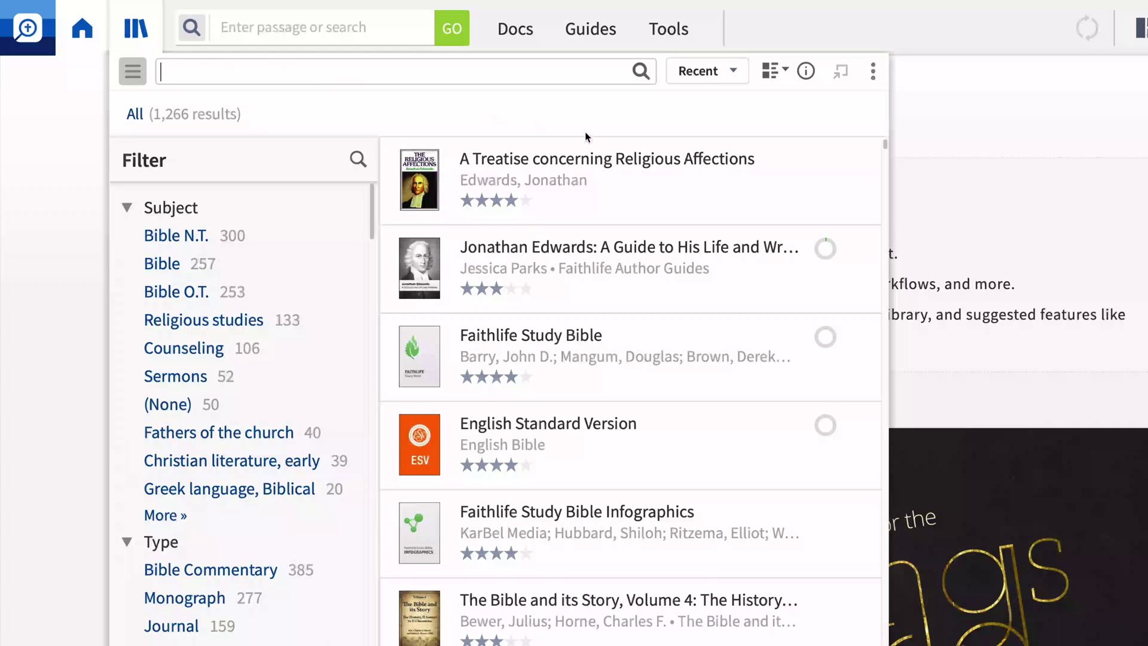
pyautogui.moveTo(628, 180)
pyautogui.click(856, 169)
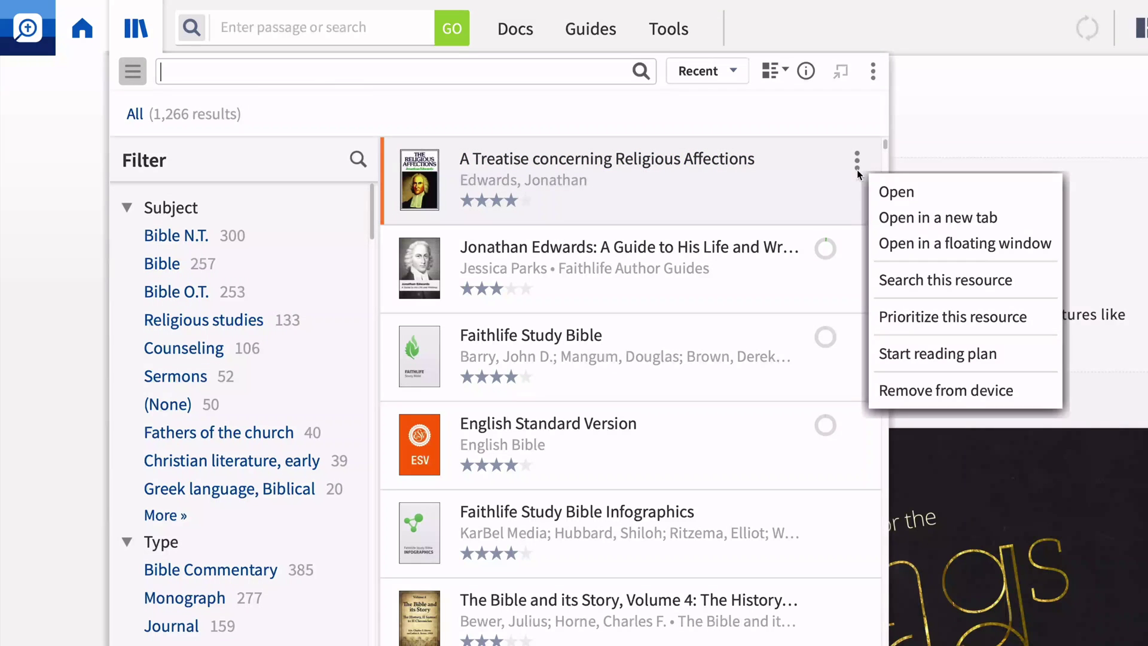
pyautogui.click(938, 353)
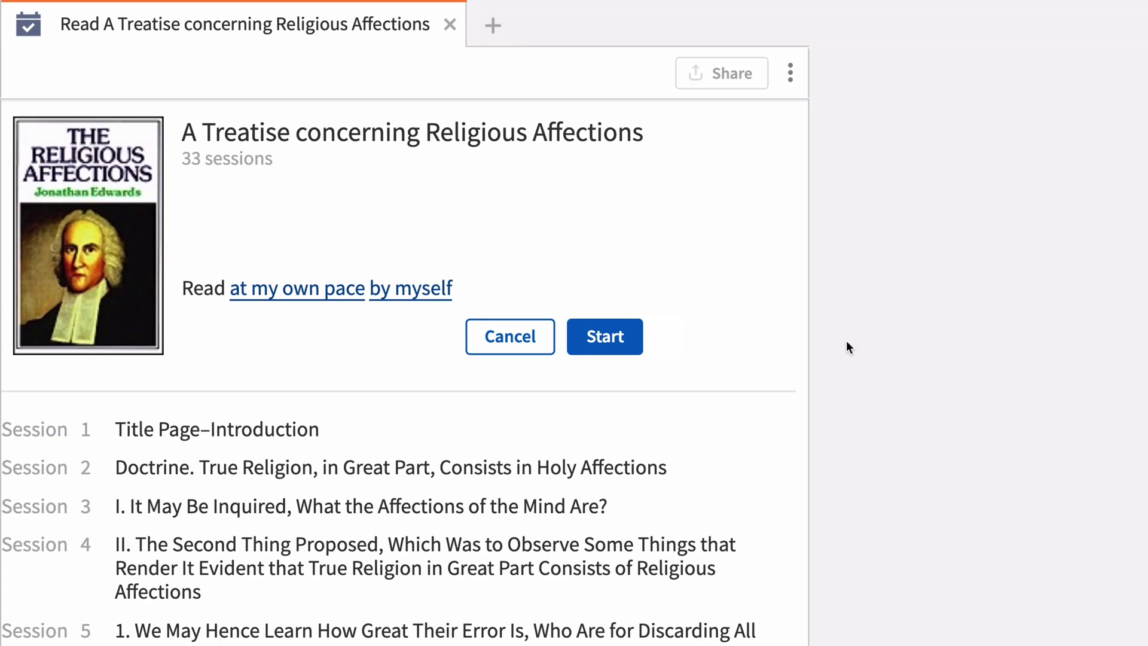
# Step: Set the Treatise plan pace to weekdays, share it with Sharing Small Group, and start it
pyautogui.click(338, 293)
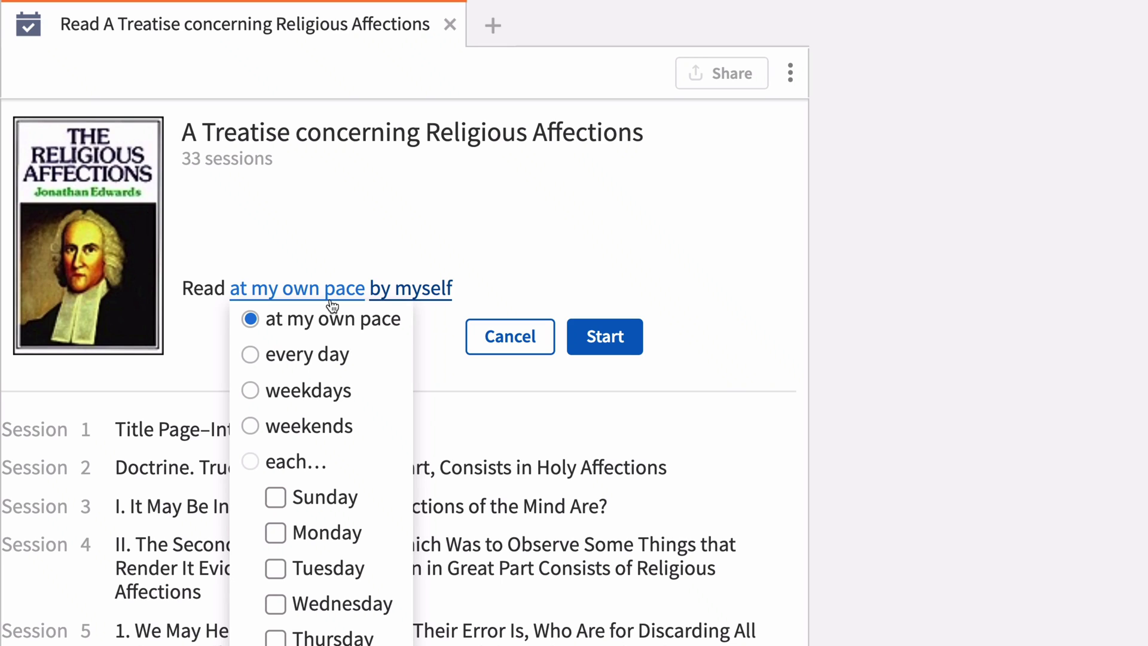
pyautogui.click(307, 392)
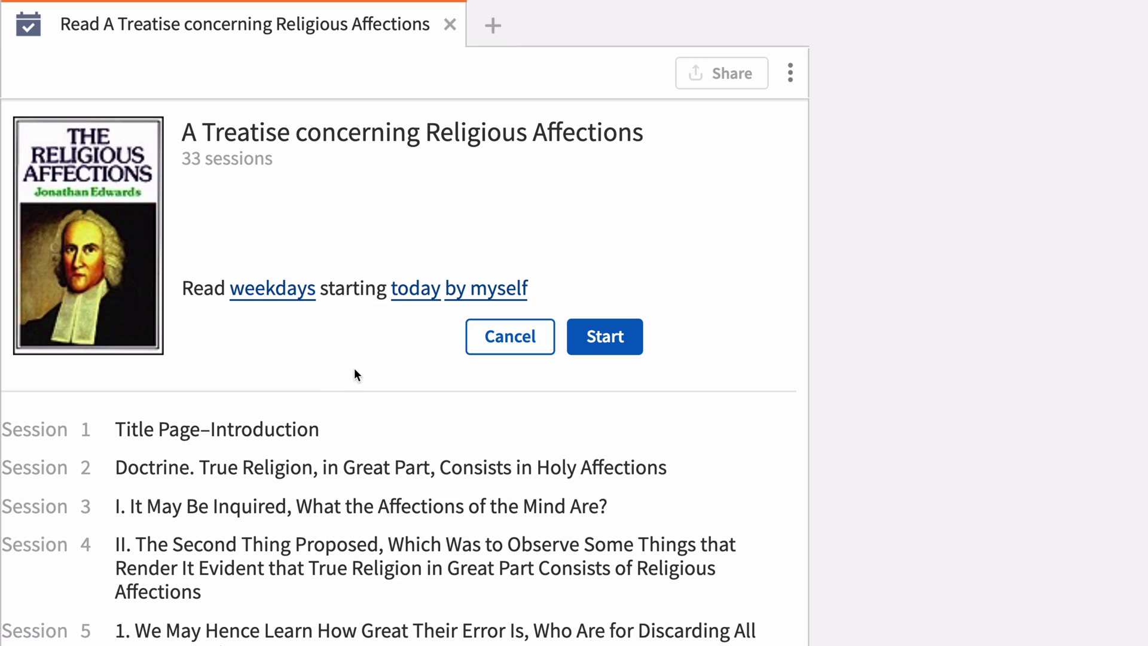
pyautogui.click(499, 296)
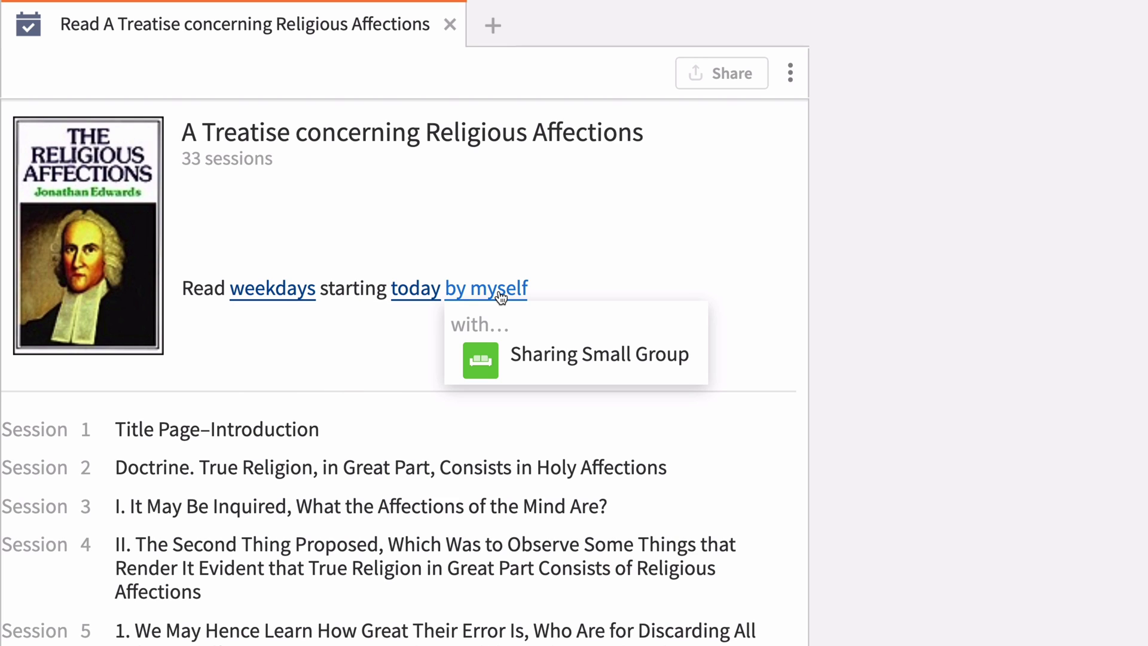
pyautogui.click(523, 365)
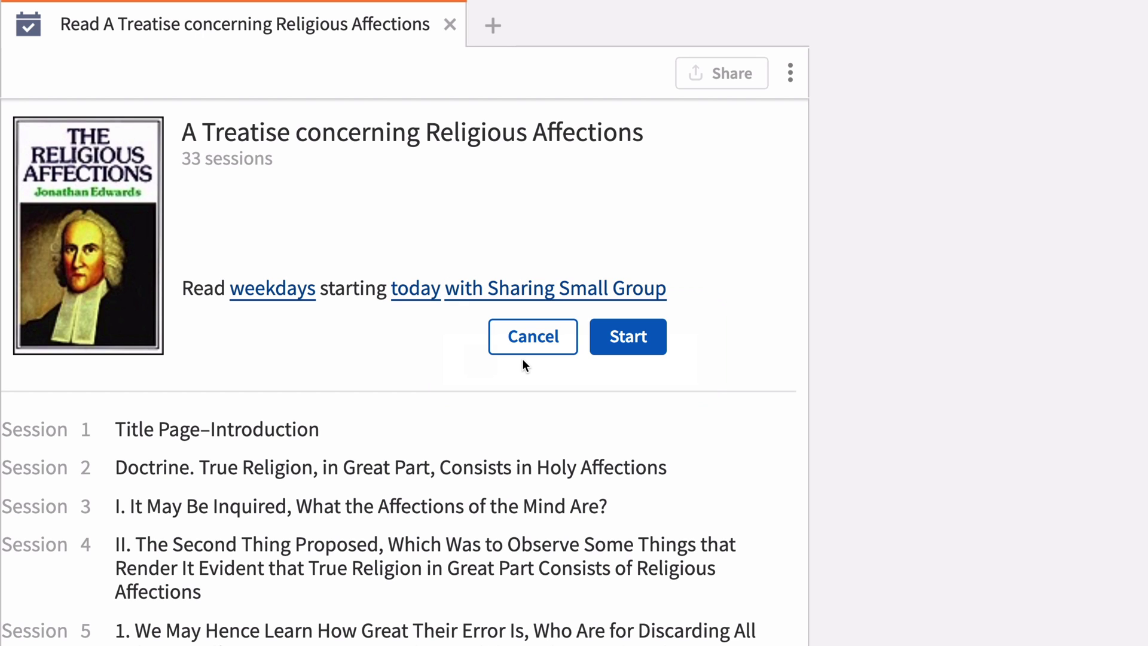
pyautogui.click(599, 338)
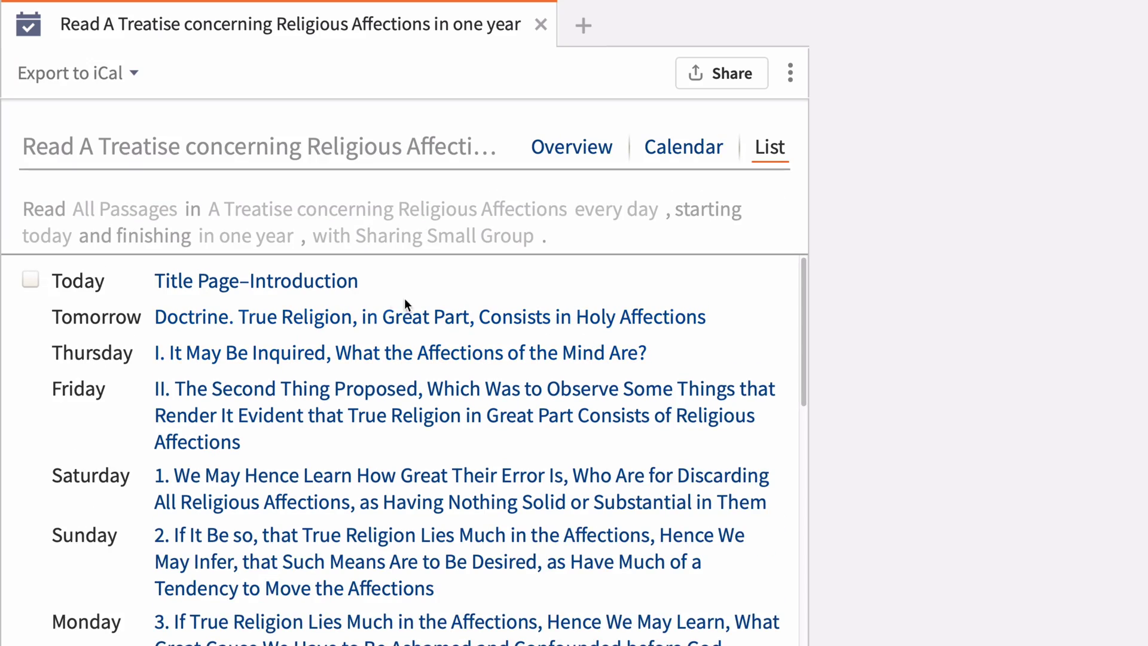
# Step: Read today's Title Page–Introduction section, then go back to the Home dashboard
pyautogui.click(341, 281)
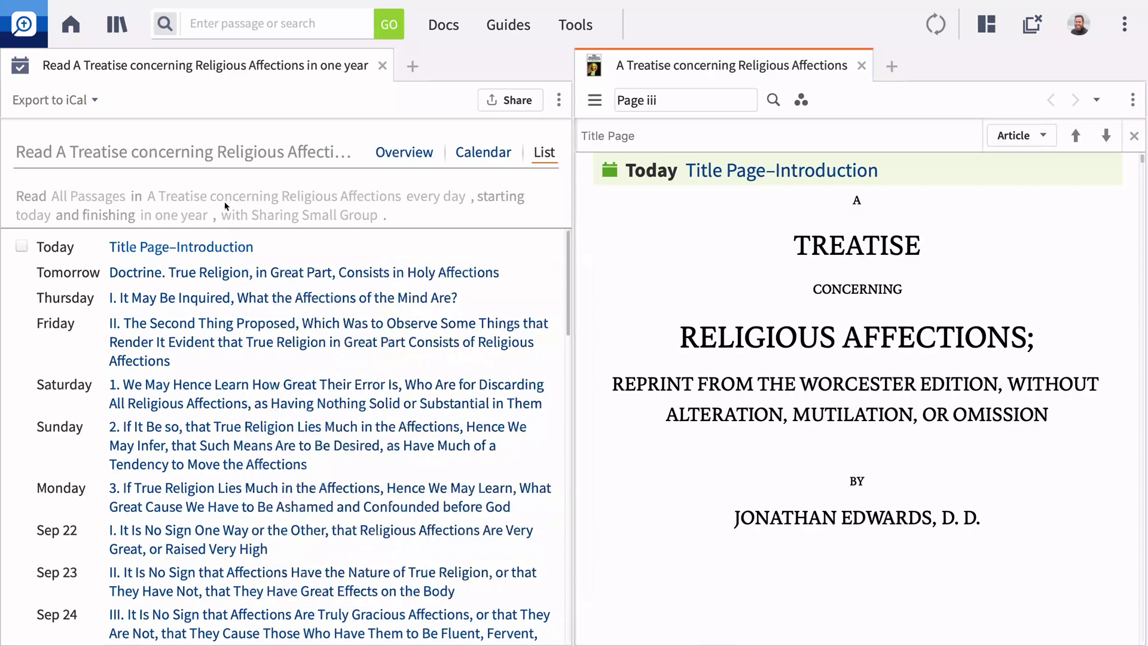
pyautogui.click(73, 29)
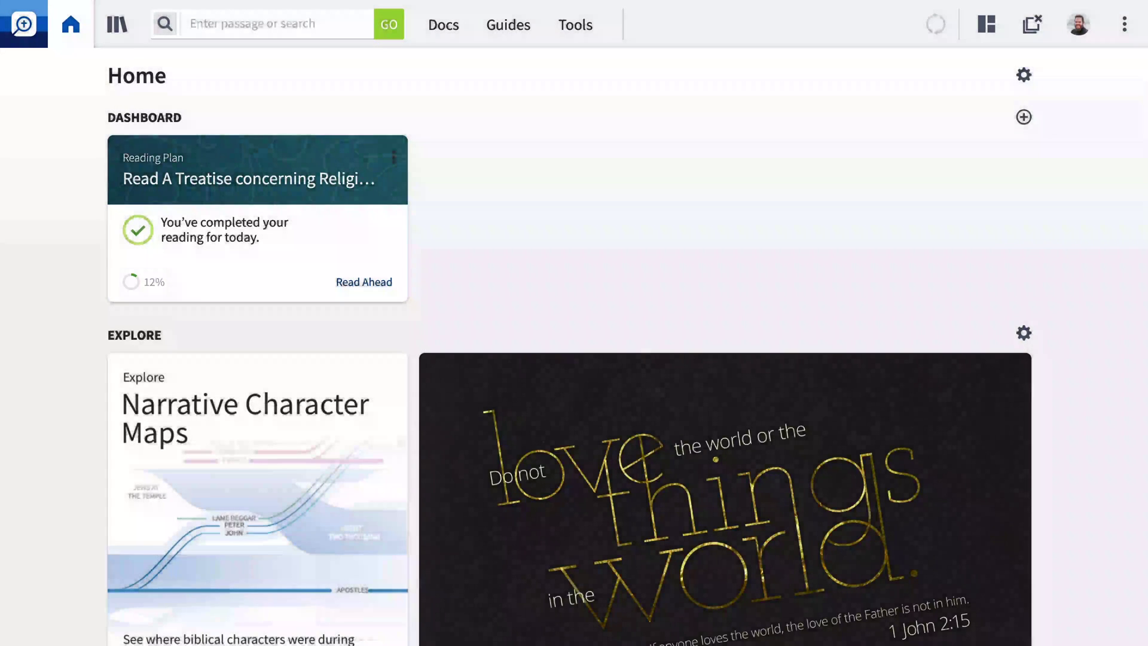
# Step: Open the Treatise plan, mark the Saturday reading done, and show readings as a list
pyautogui.click(224, 220)
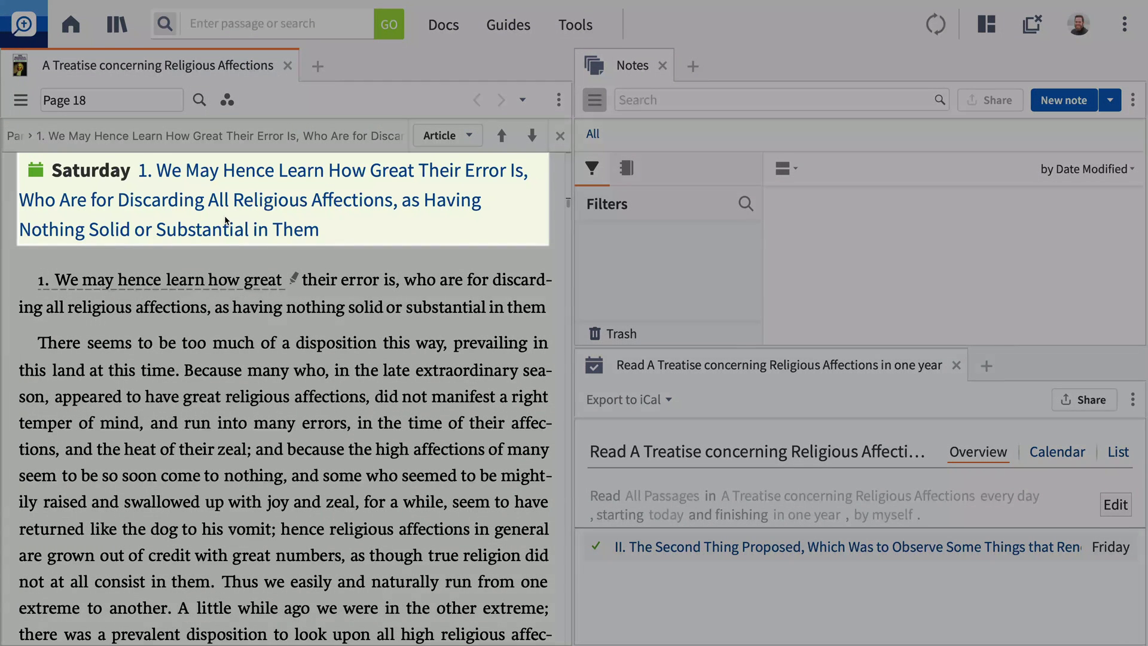
pyautogui.scroll(-10, 224, 221)
pyautogui.scroll(-5, 225, 221)
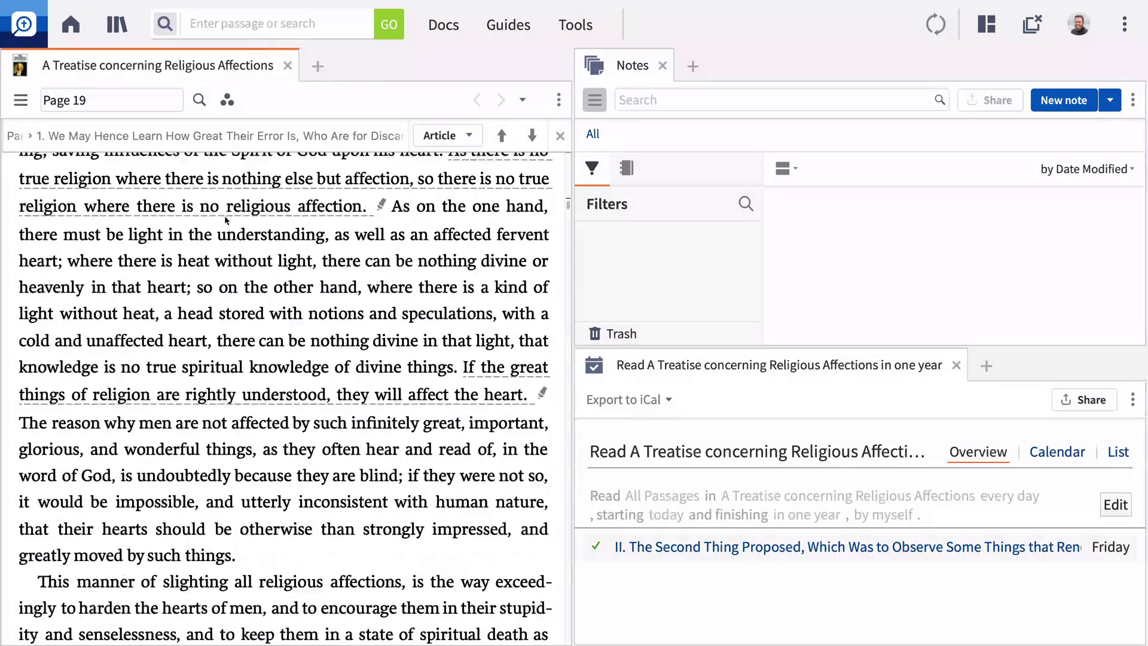
pyautogui.scroll(-5, 224, 220)
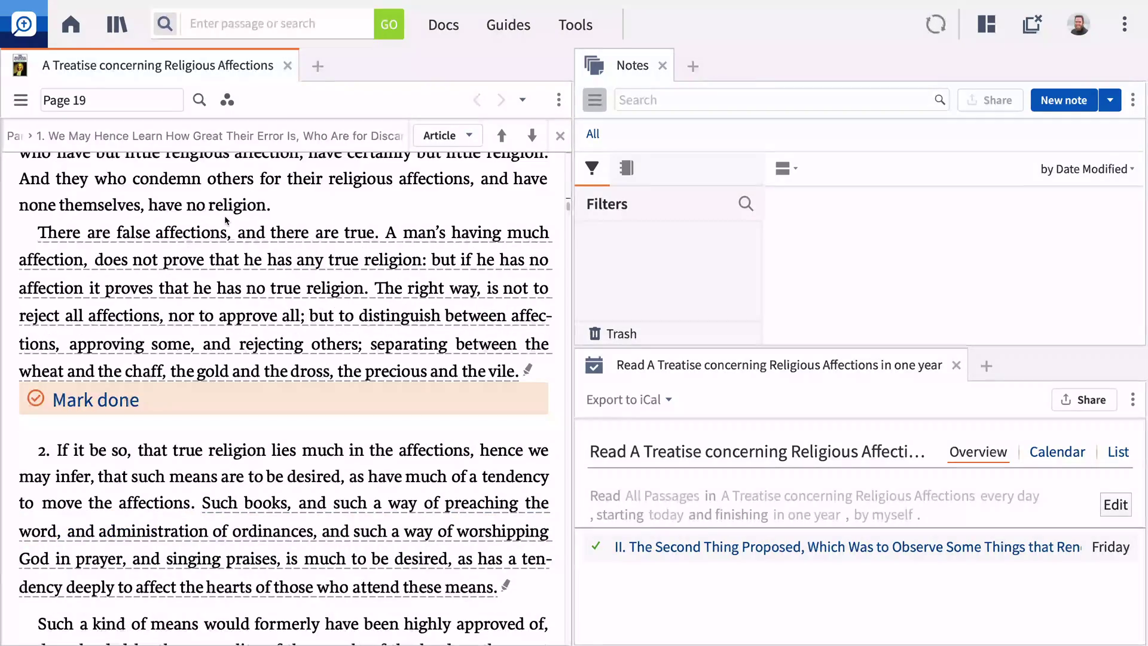
pyautogui.click(117, 400)
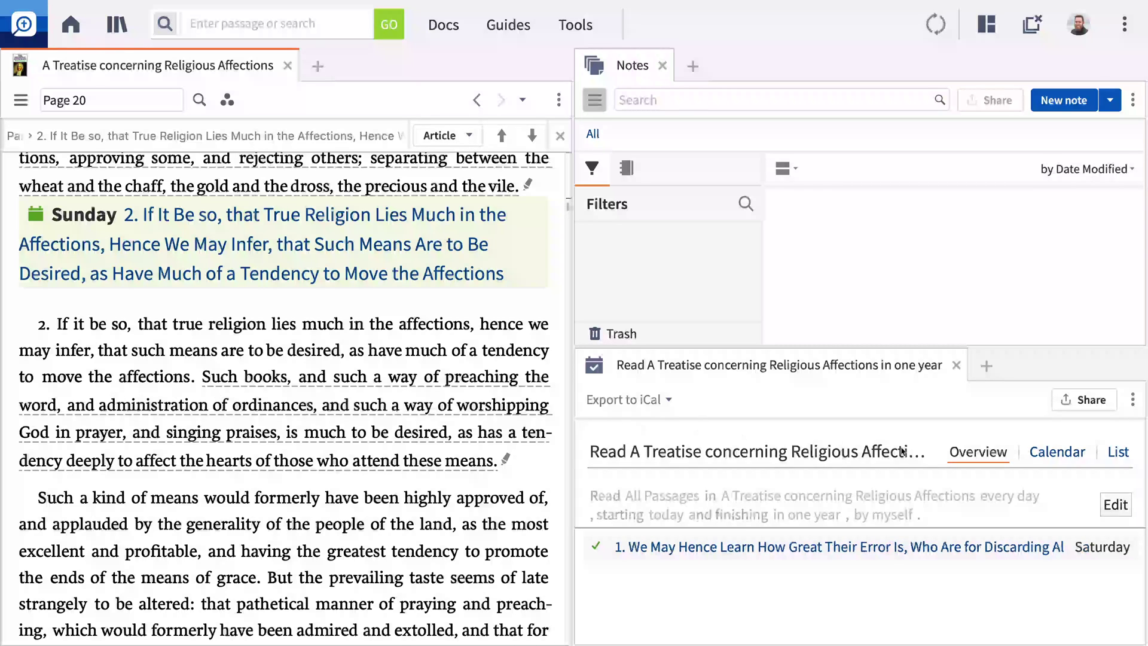
pyautogui.click(1112, 453)
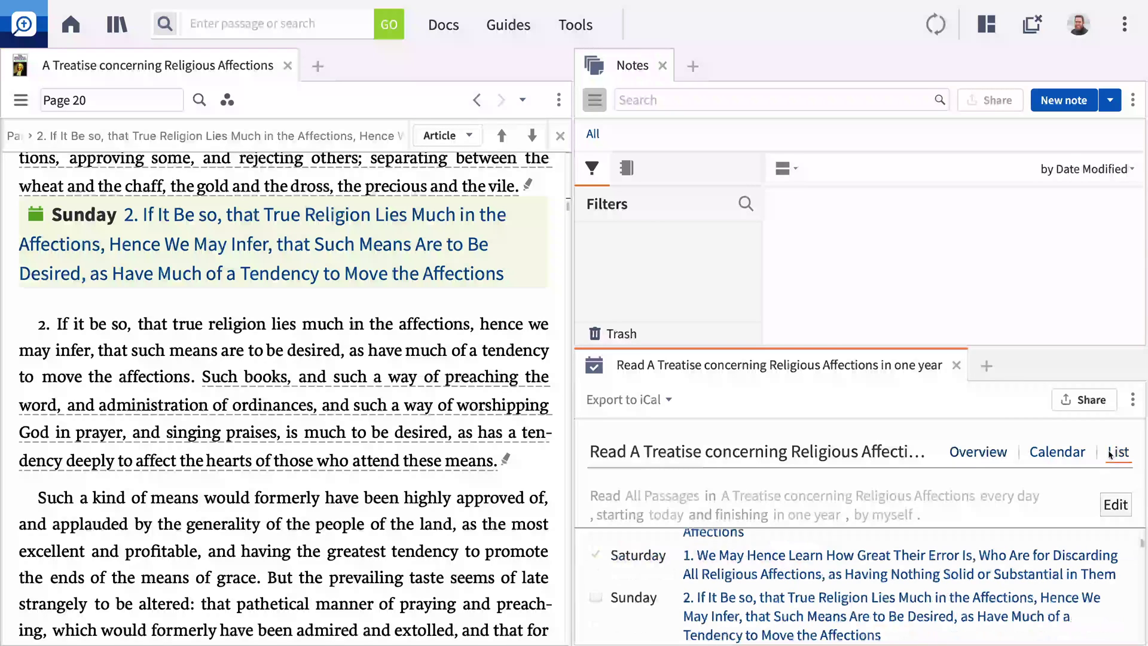
pyautogui.click(1059, 455)
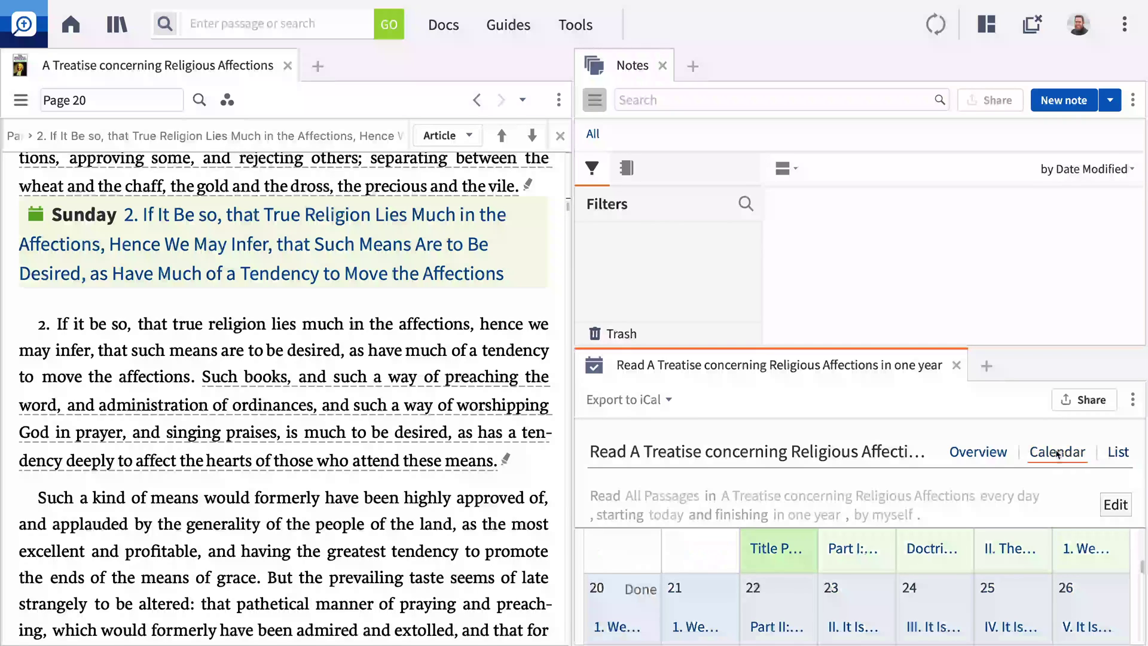
pyautogui.click(663, 397)
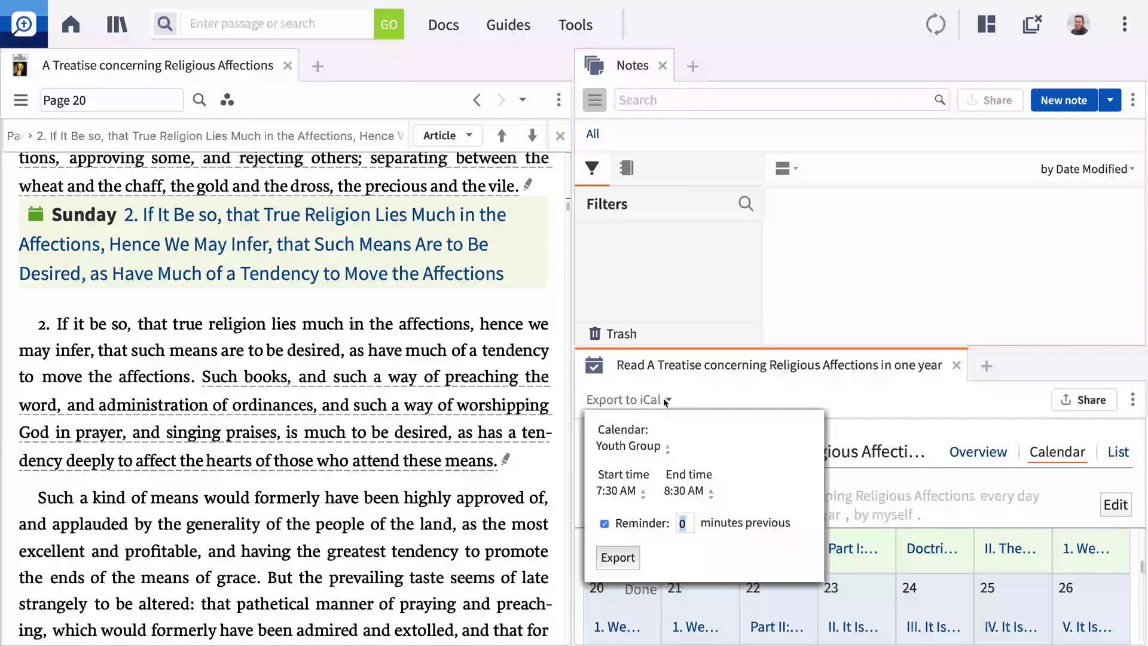
pyautogui.click(665, 400)
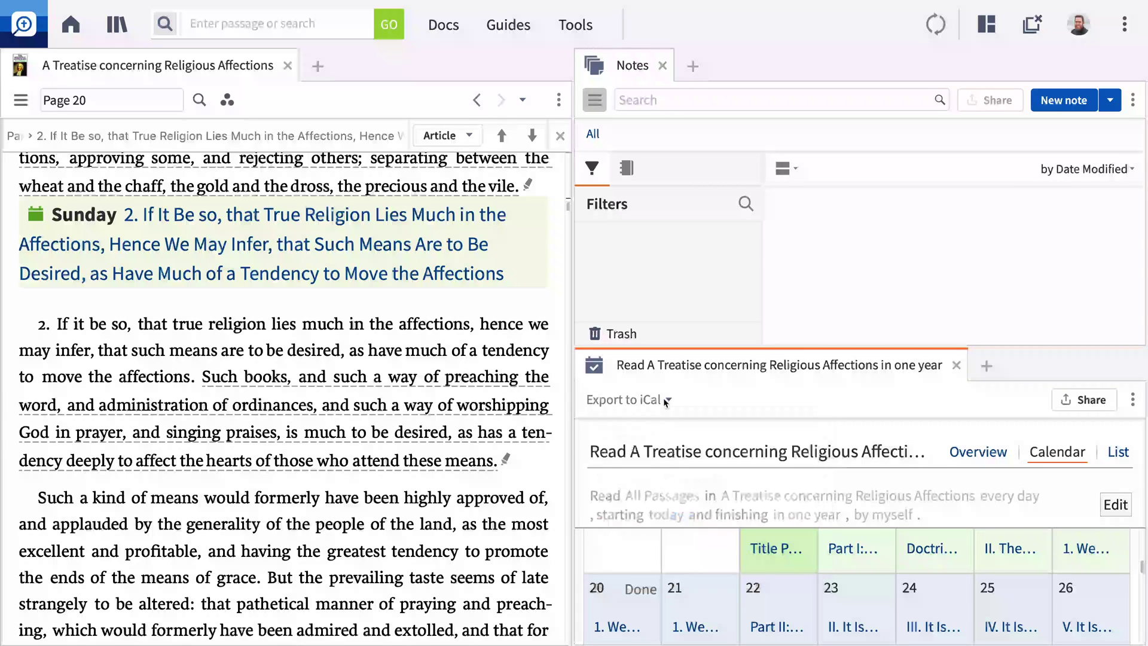
# Step: Add and open a notebook named Jonathan Edwards Book, then close all panels
pyautogui.click(627, 168)
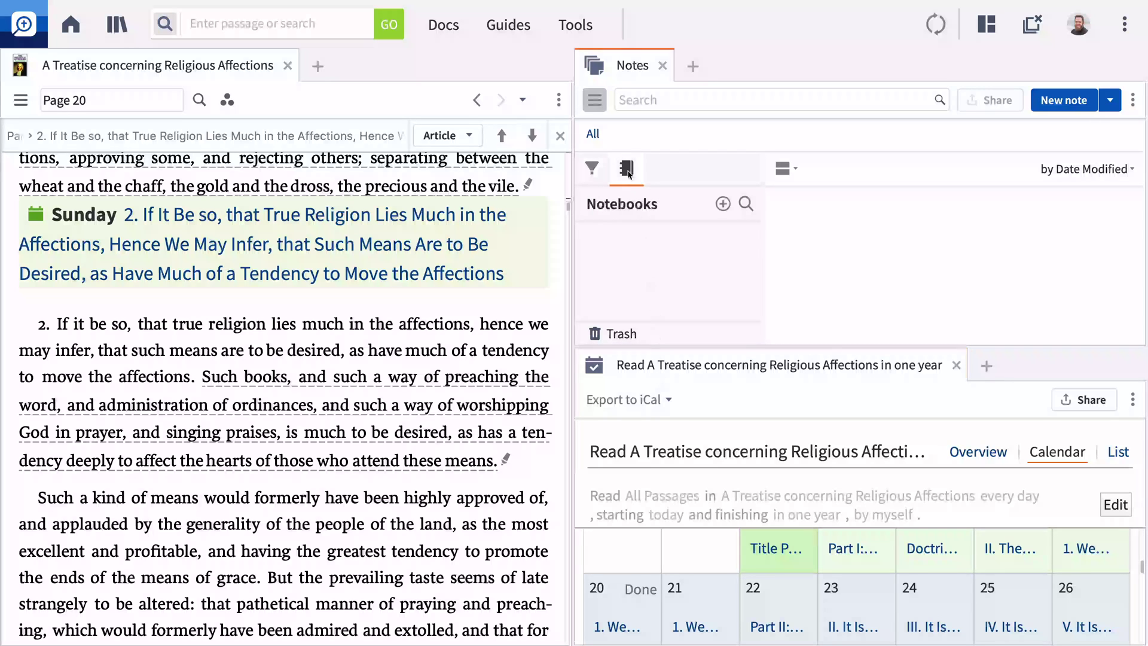
pyautogui.click(726, 204)
pyautogui.write('Jonathan Edwards Book')
pyautogui.press('Return')
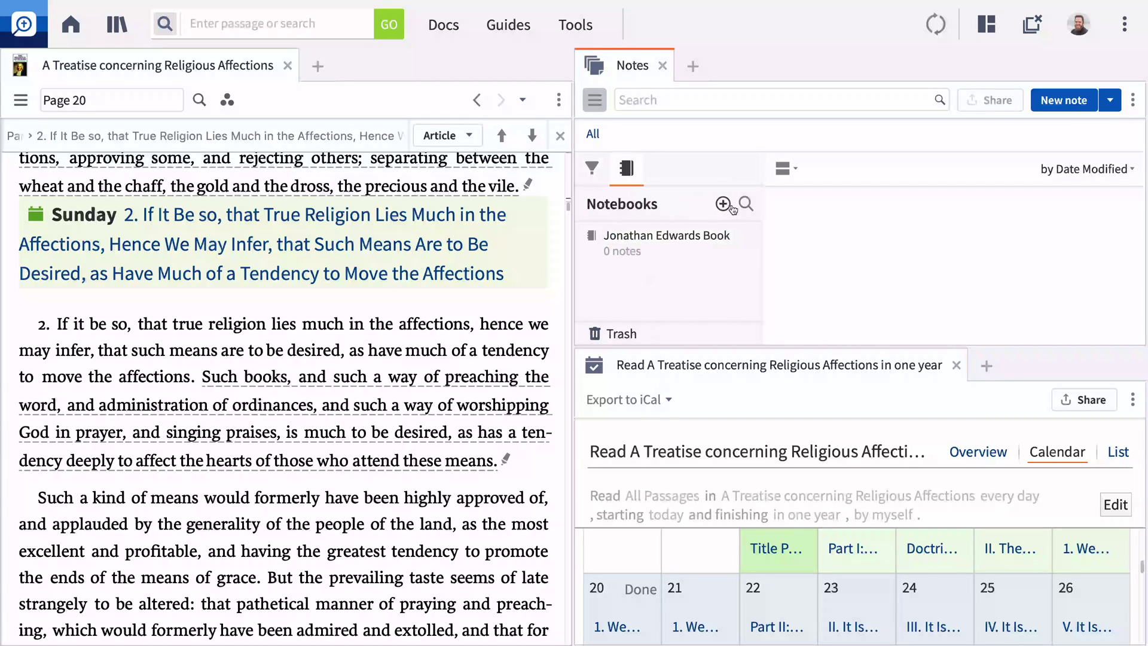
pyautogui.click(751, 238)
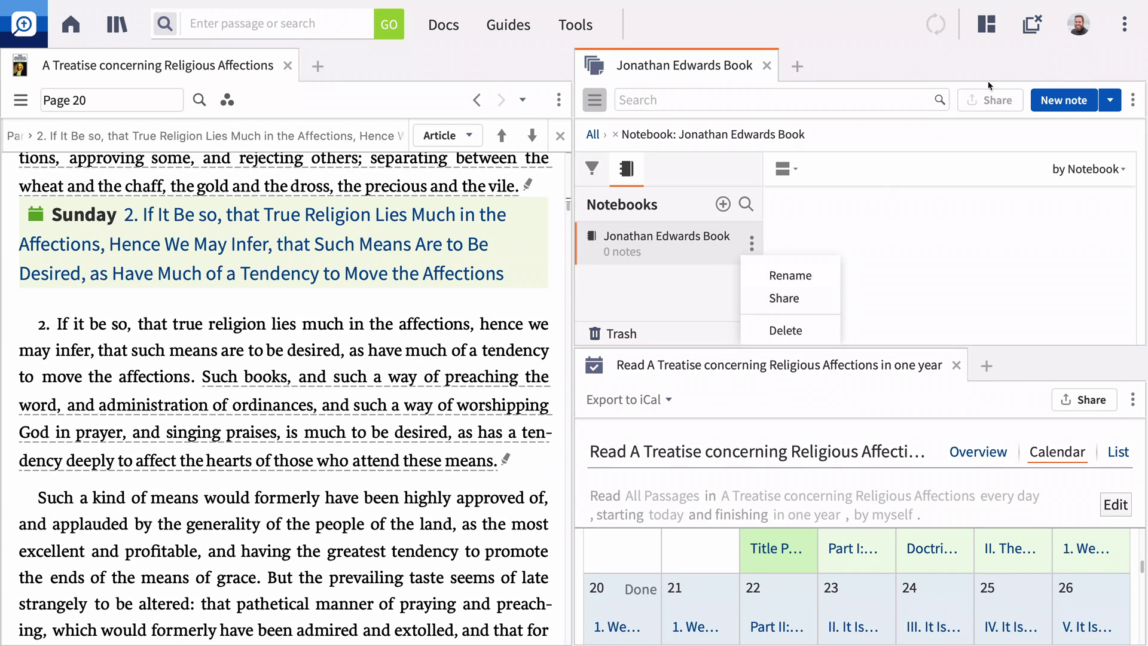
pyautogui.click(1031, 27)
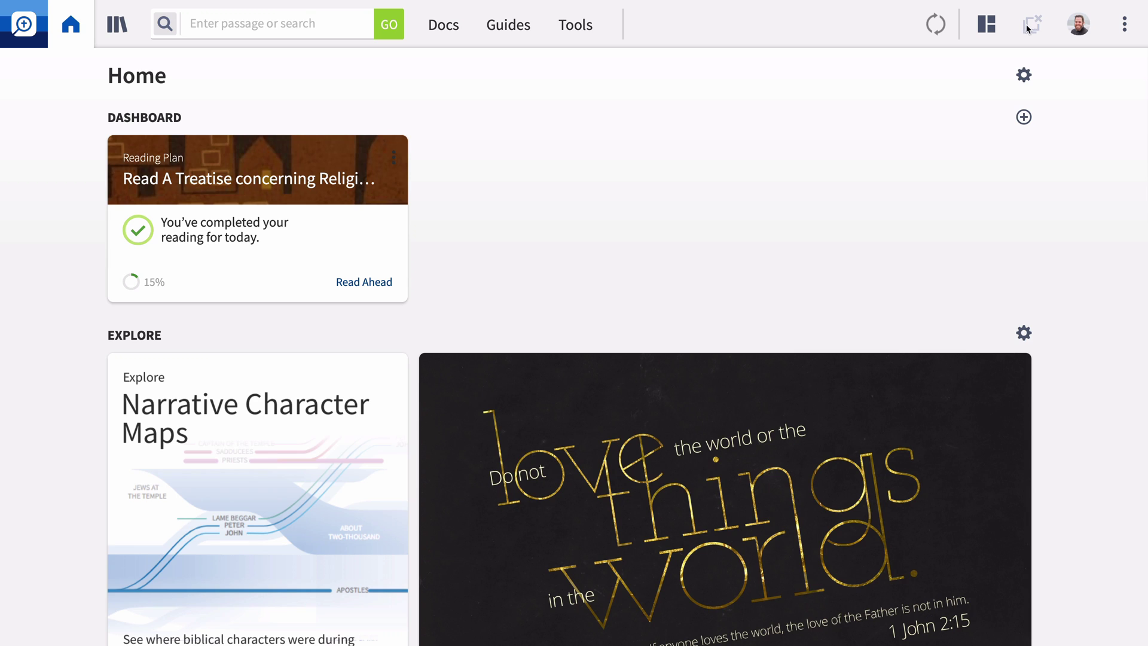
# Step: Create a new Reading Plan document from the Docs list
pyautogui.click(446, 28)
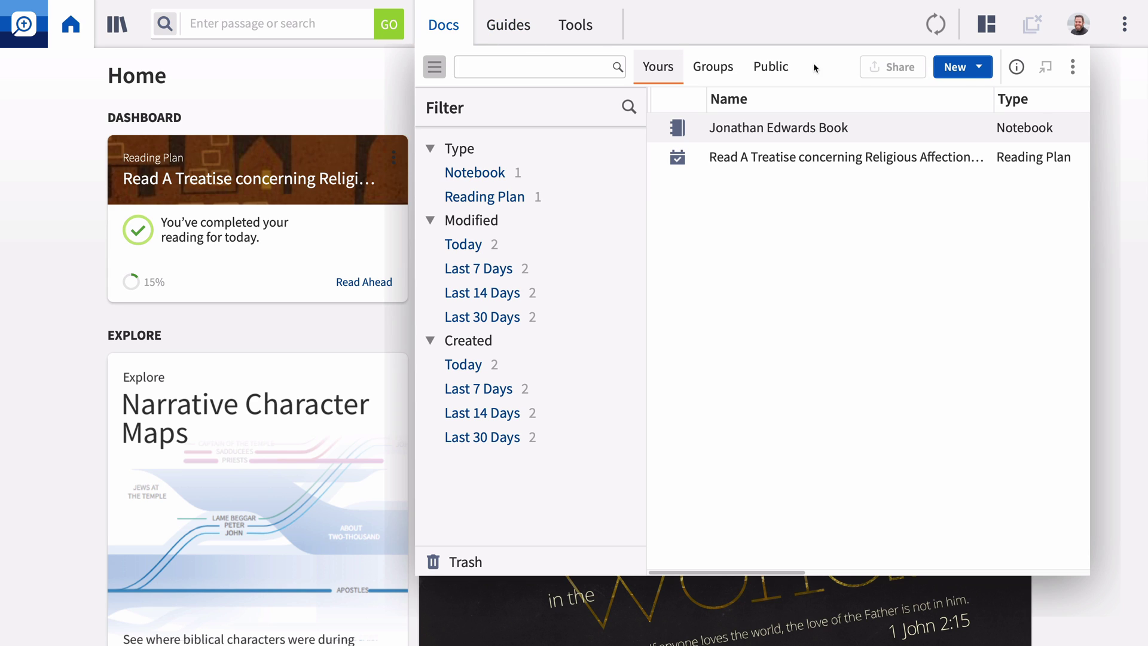
pyautogui.click(965, 72)
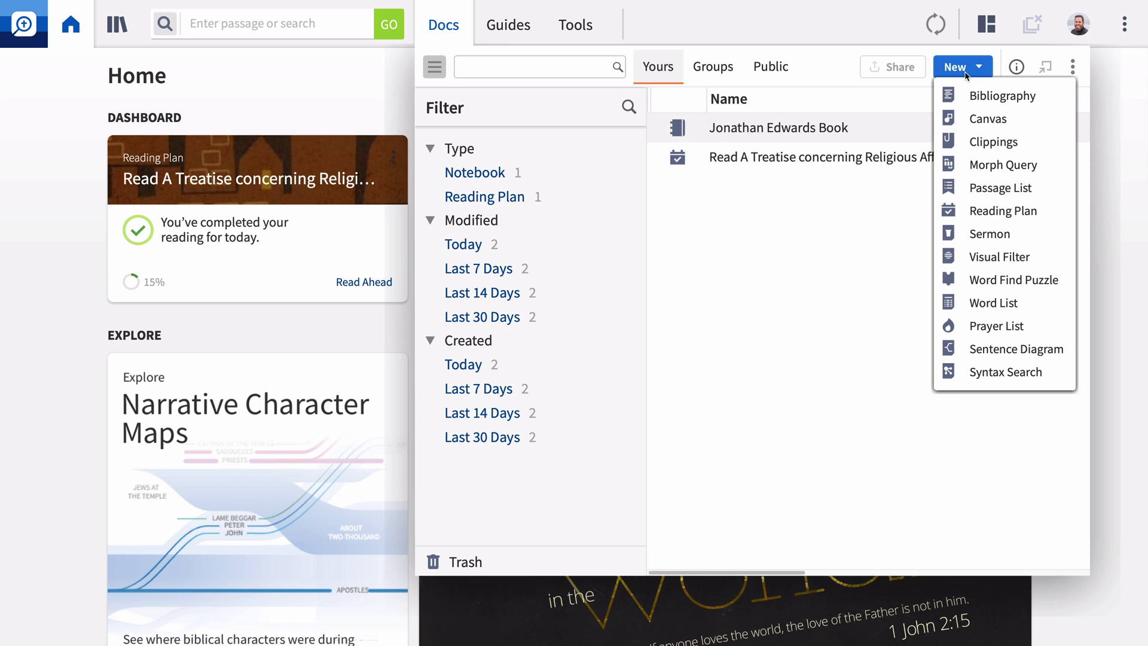
pyautogui.click(971, 212)
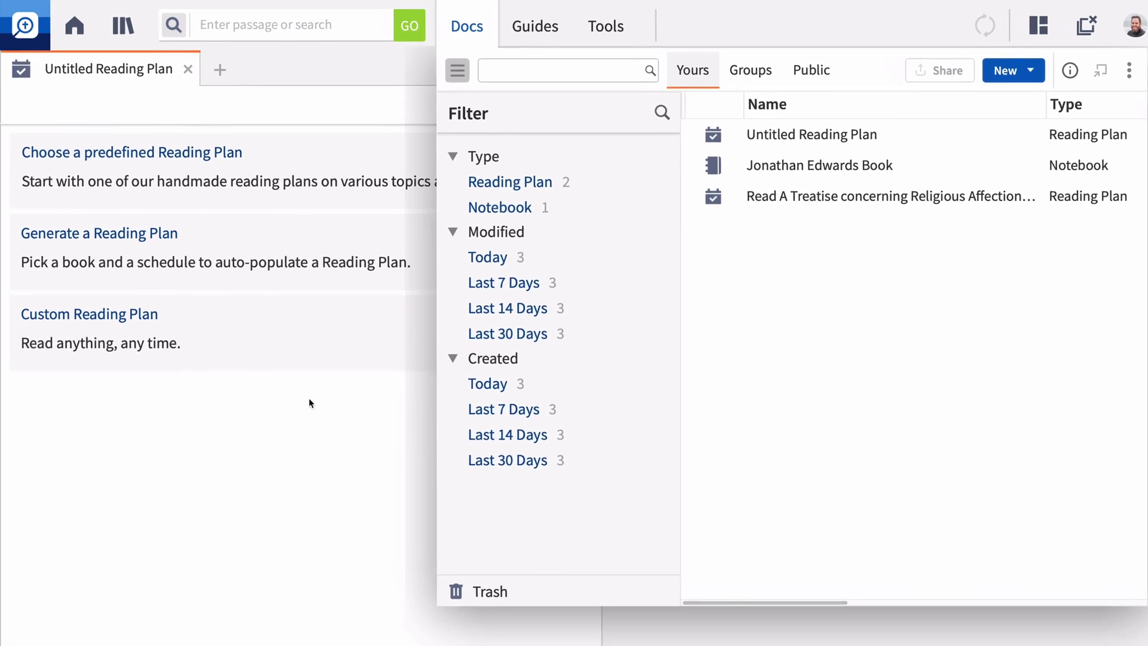
# Step: Dismiss the documents list and pick 5 Day Bible Reading Program from the predefined plans
pyautogui.click(304, 440)
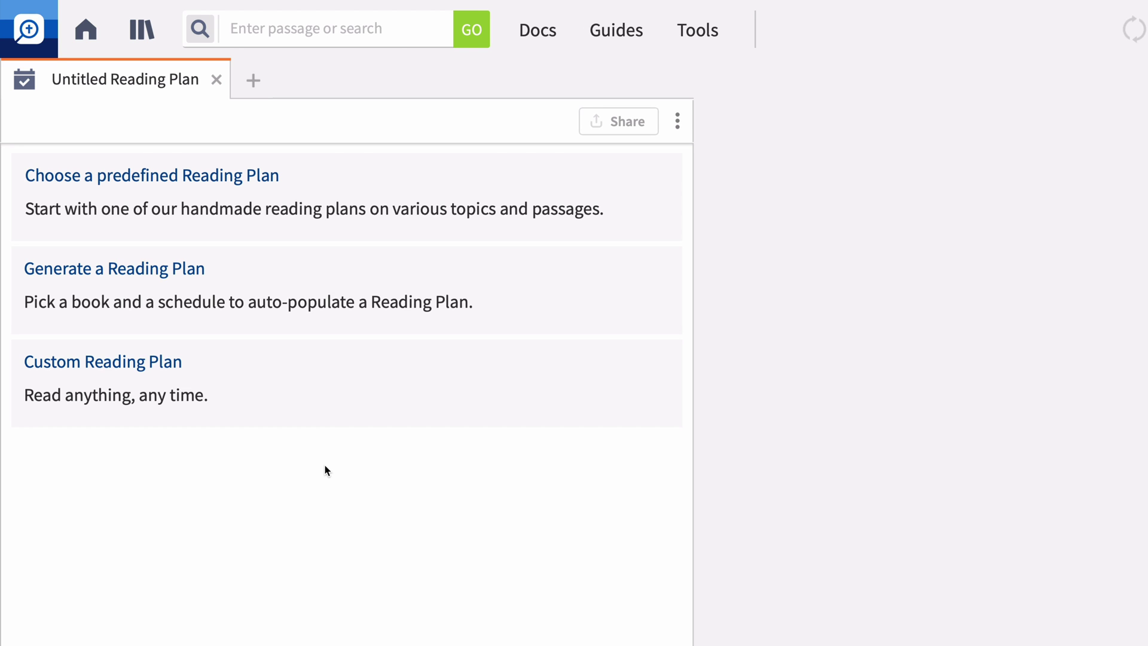
pyautogui.click(273, 177)
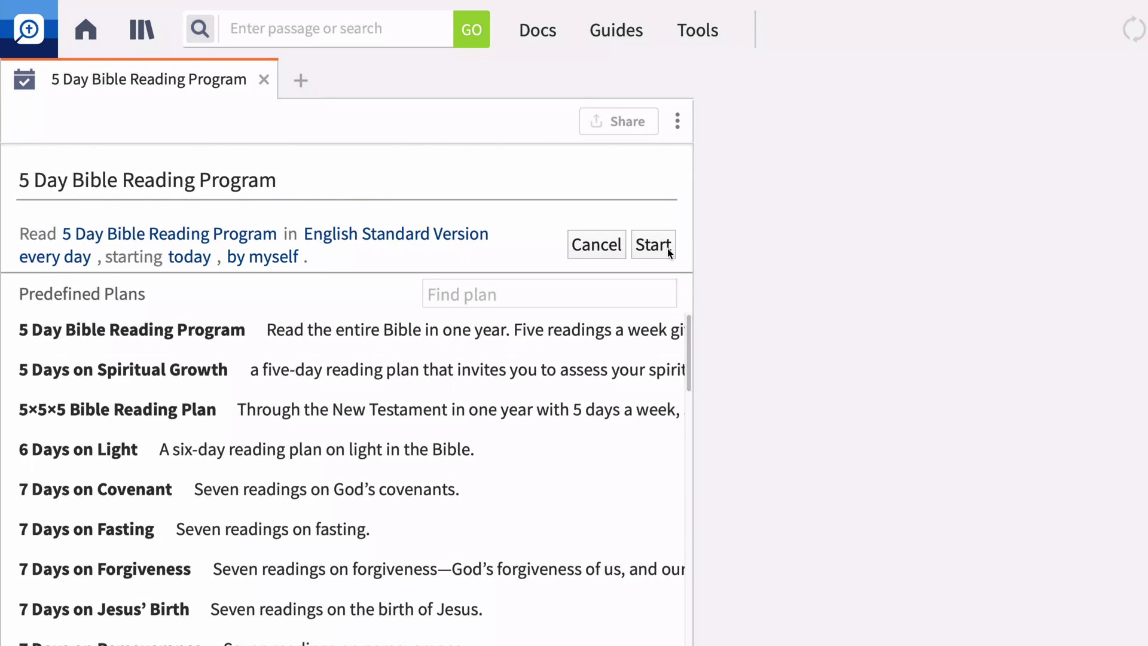
# Step: Start the 5 Day plan, reopen it from the Home dashboard, and edit its schedule
pyautogui.click(668, 249)
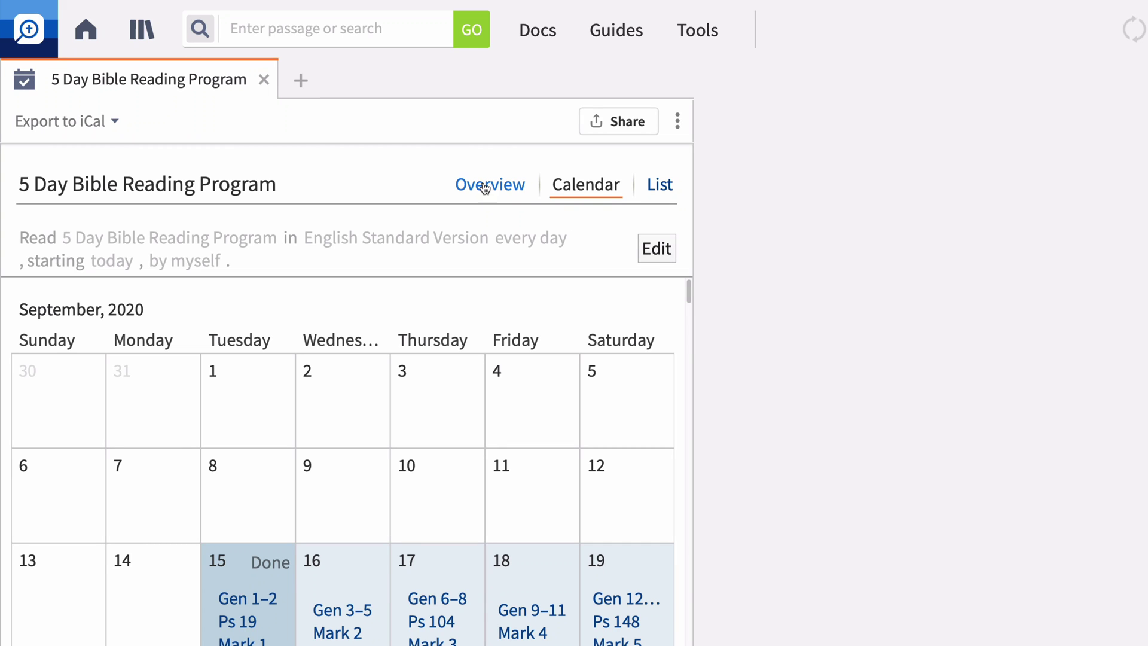
pyautogui.click(87, 34)
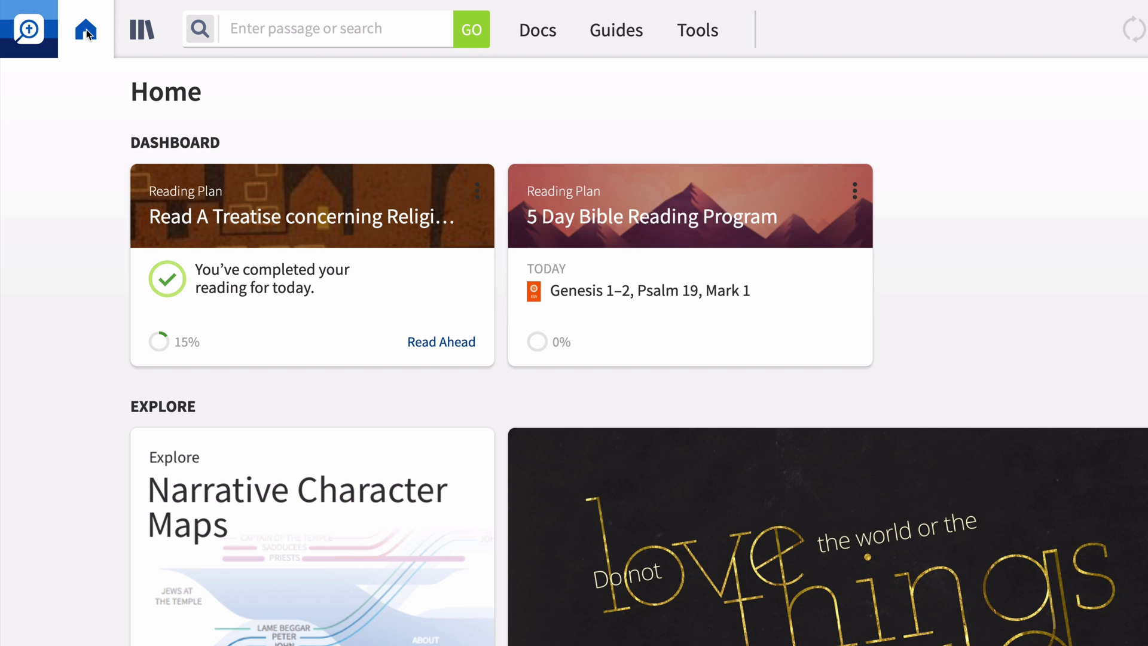
pyautogui.click(639, 236)
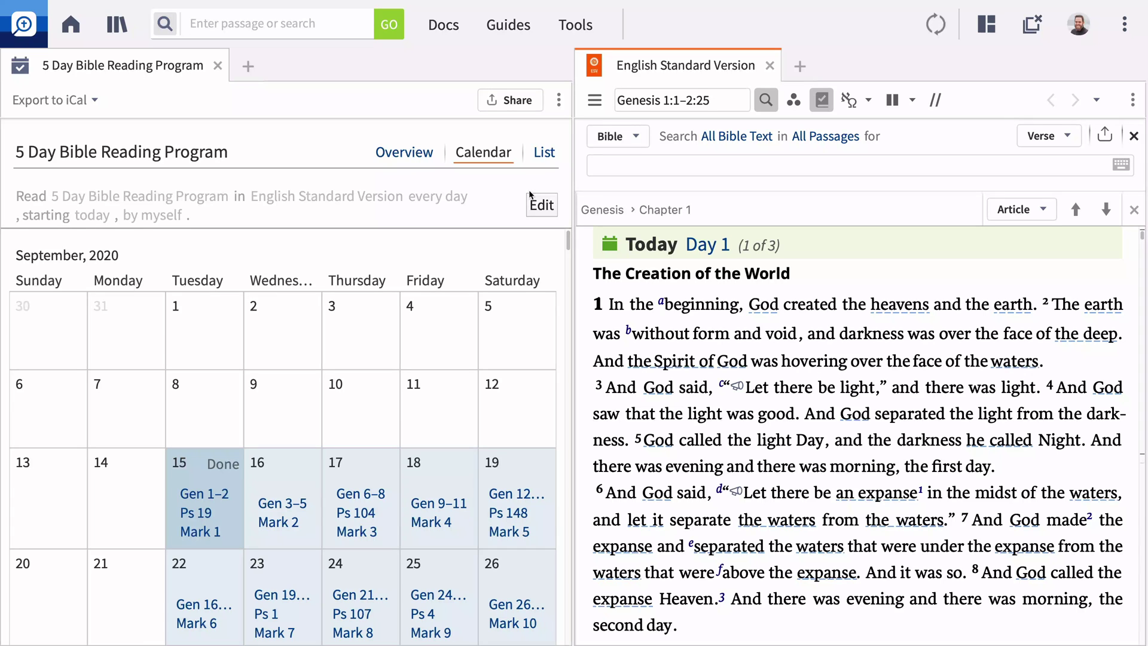
pyautogui.click(539, 205)
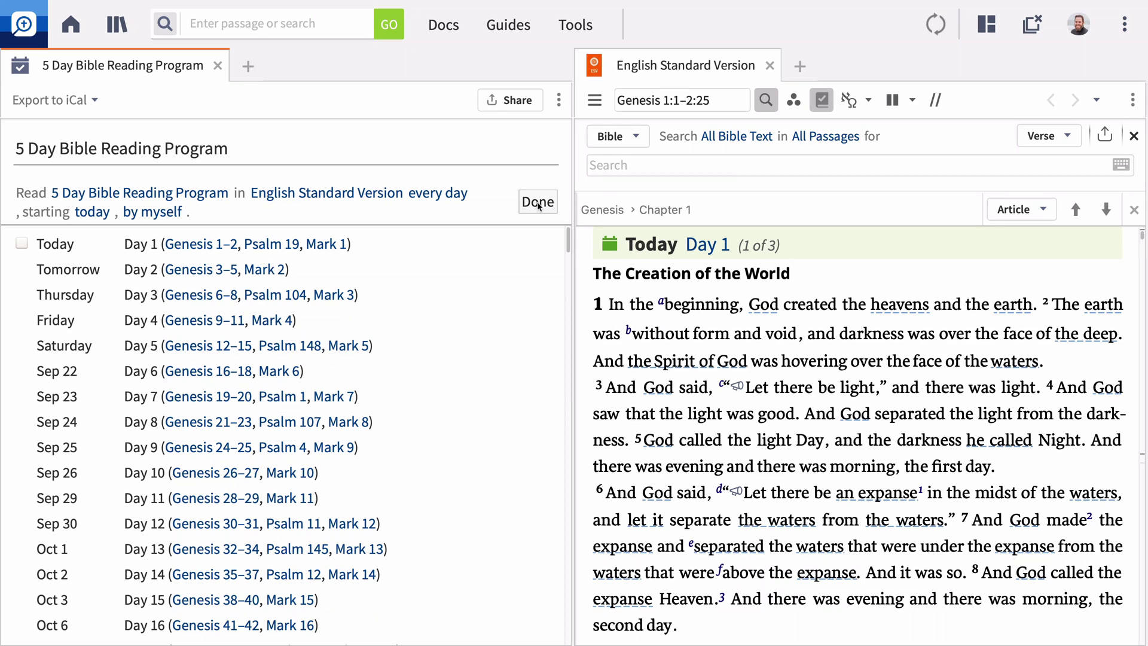
# Step: Delete the 5 Day Bible Reading Program from Docs and return to the Home dashboard
pyautogui.click(443, 25)
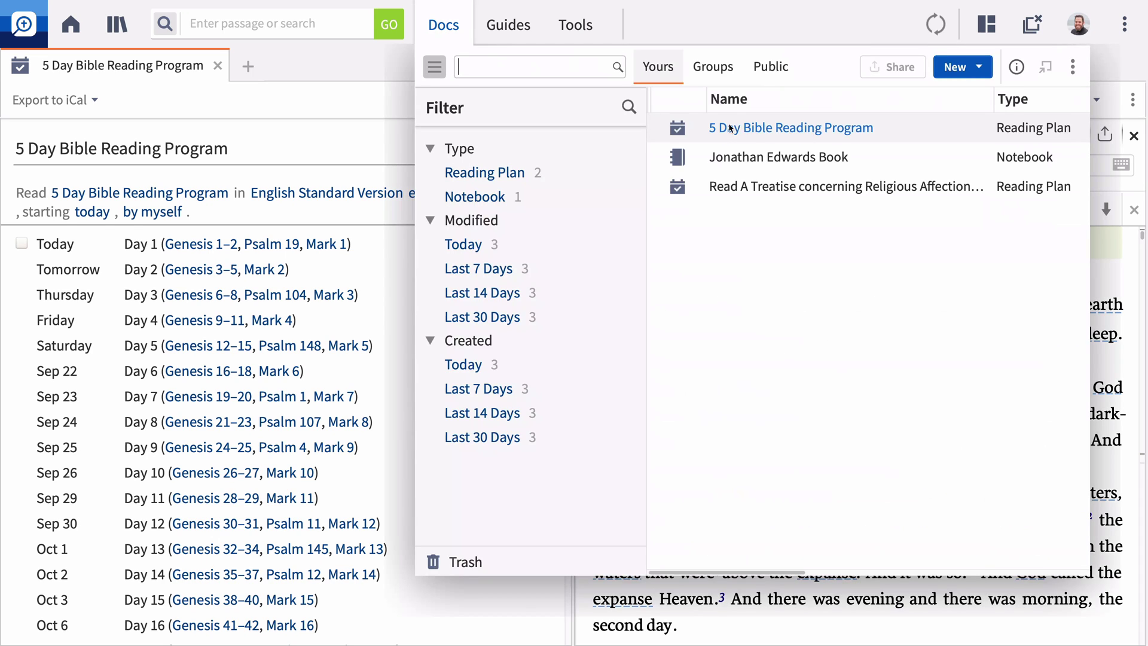
pyautogui.rightClick(748, 127)
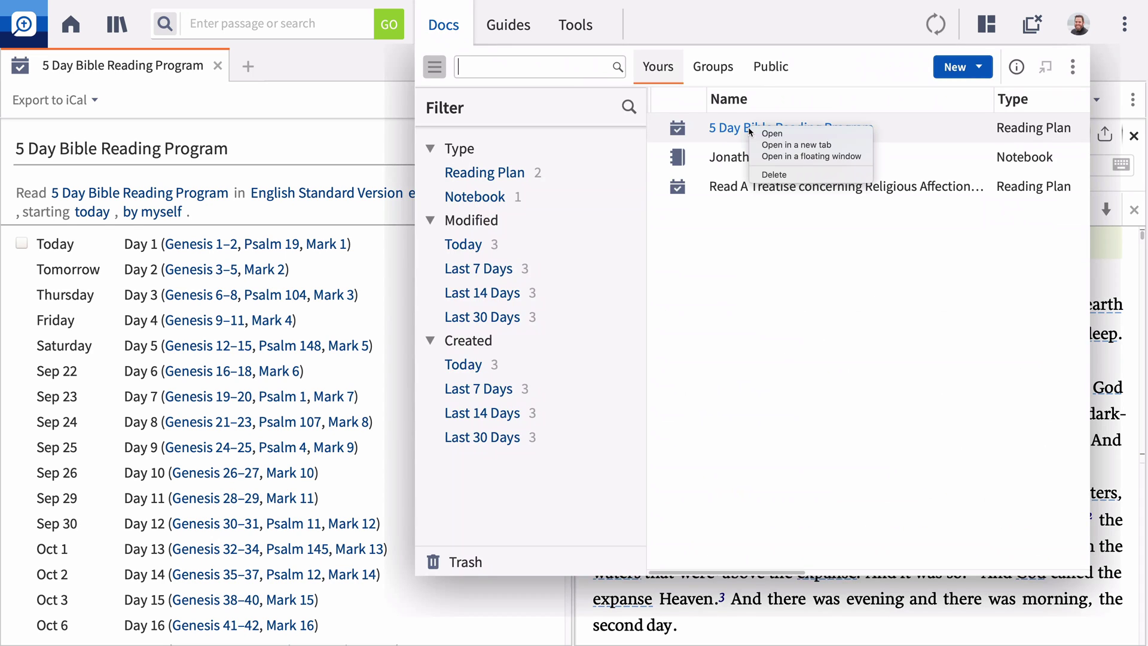
pyautogui.click(792, 173)
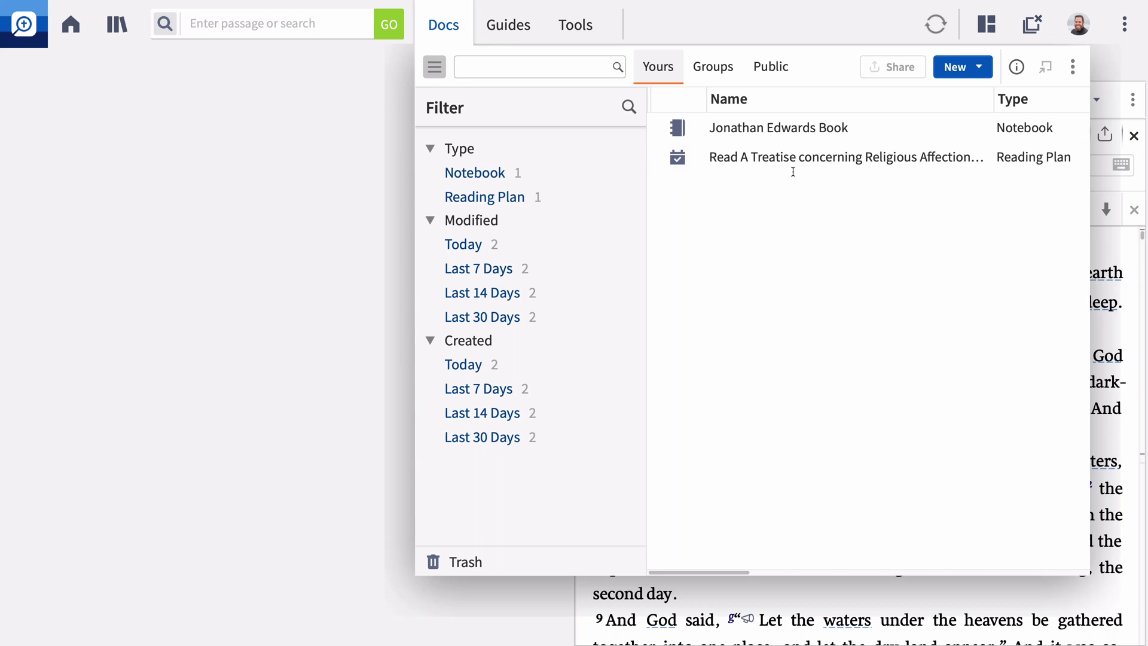
pyautogui.click(65, 37)
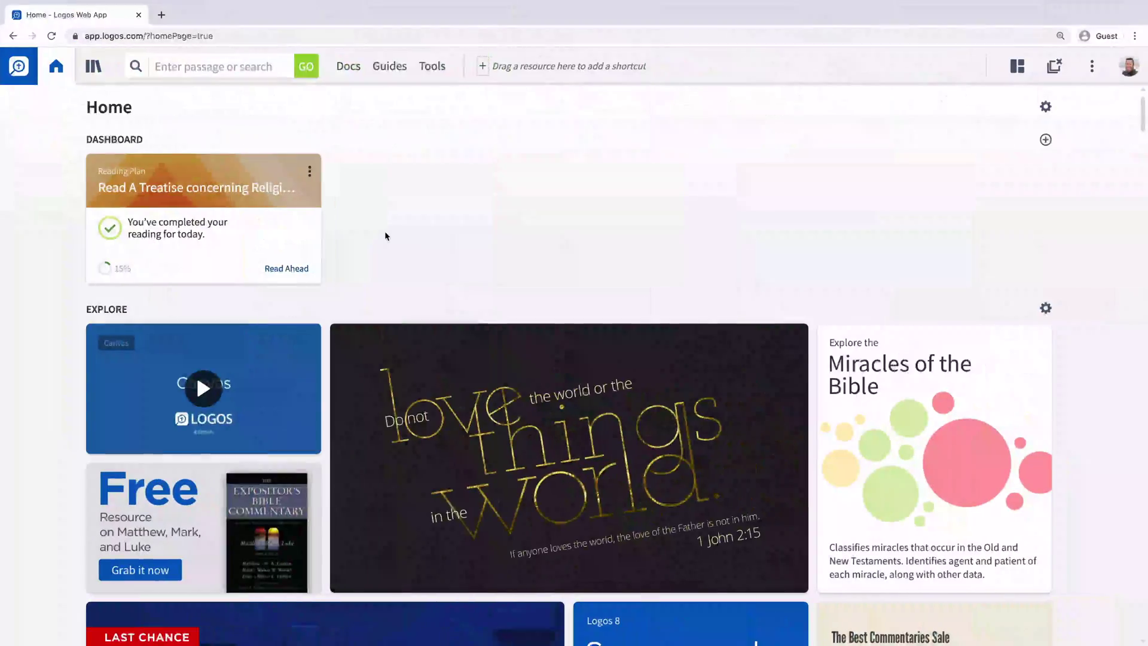
# Step: Open the 'Read A Treatise concerning Religious Affections' reading plan from the web app Home page
pyautogui.click(198, 237)
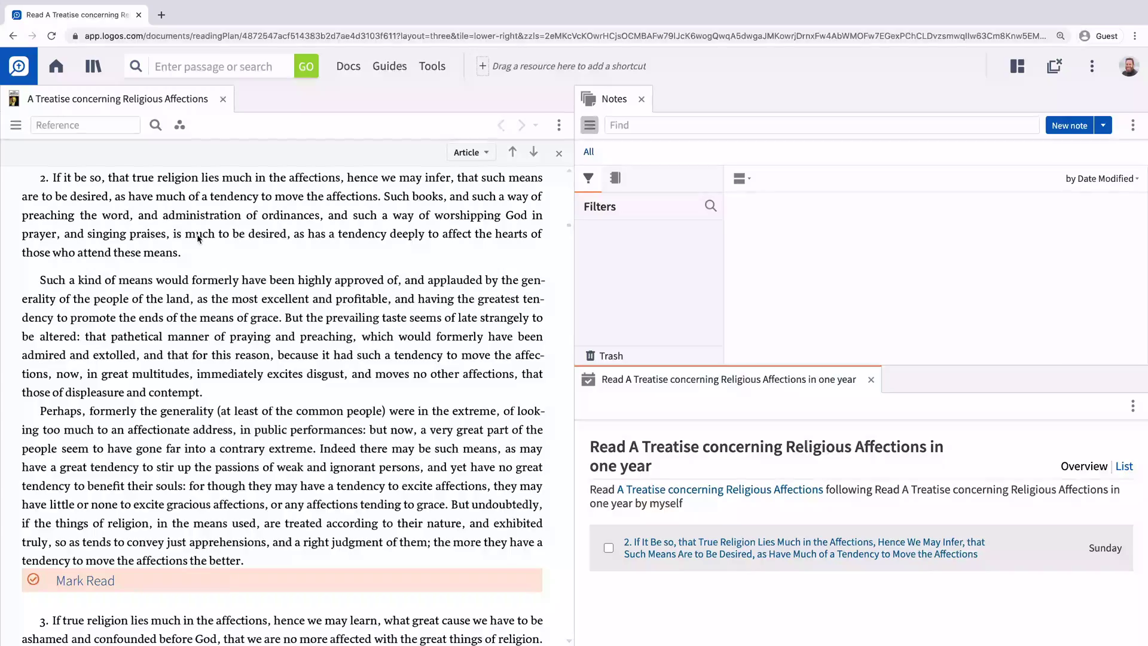